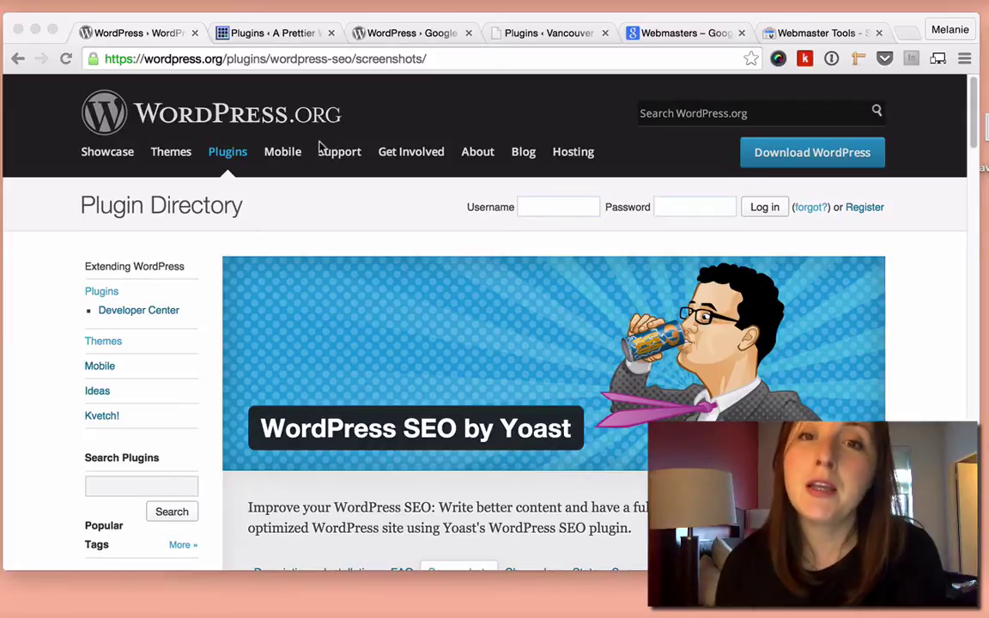
Show the active WordPress SEO plugin in A Prettier Web's Installed Plugins list, highlighting its name.
left_click(274, 34)
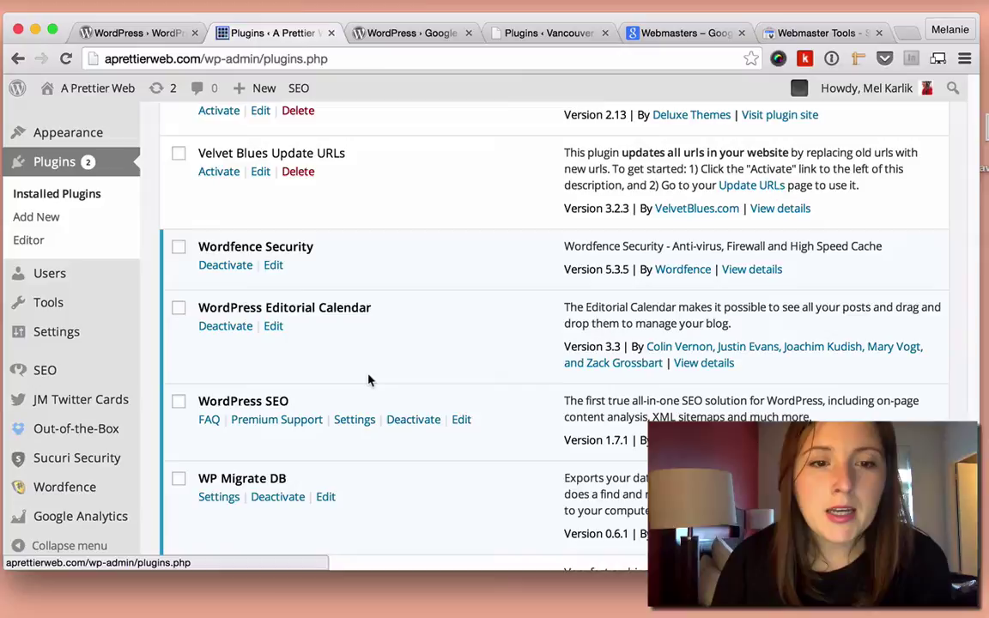
scroll(366, 379, "down", 1)
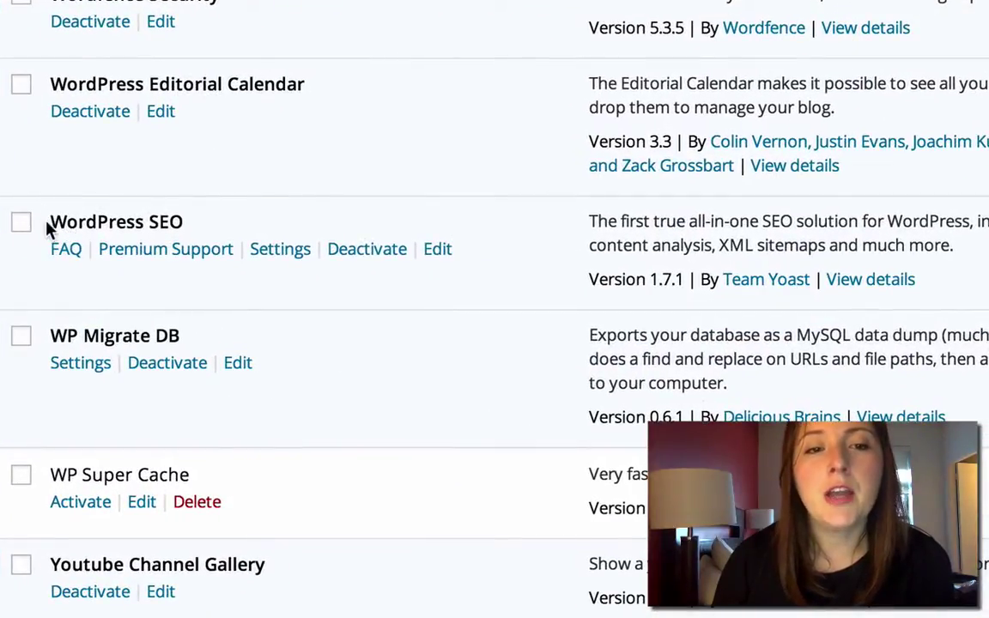
left_click_drag(54, 221, 183, 225)
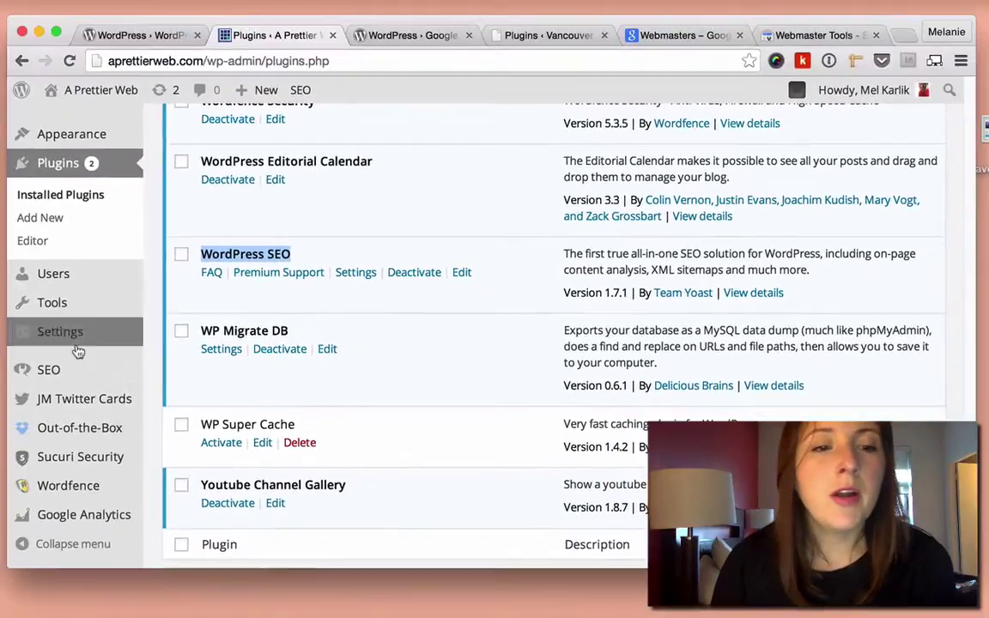
mouse_move(78, 382)
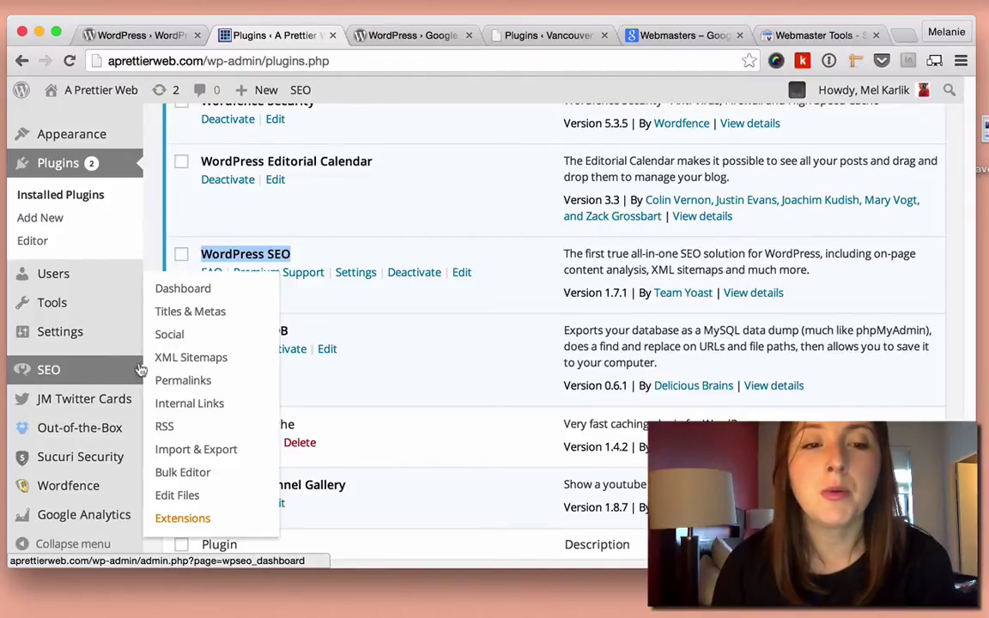
View the SEO plugin's sitemap_index.xml and its 16-URL page-sitemap.xml, then go to Google Webmasters.
left_click(169, 360)
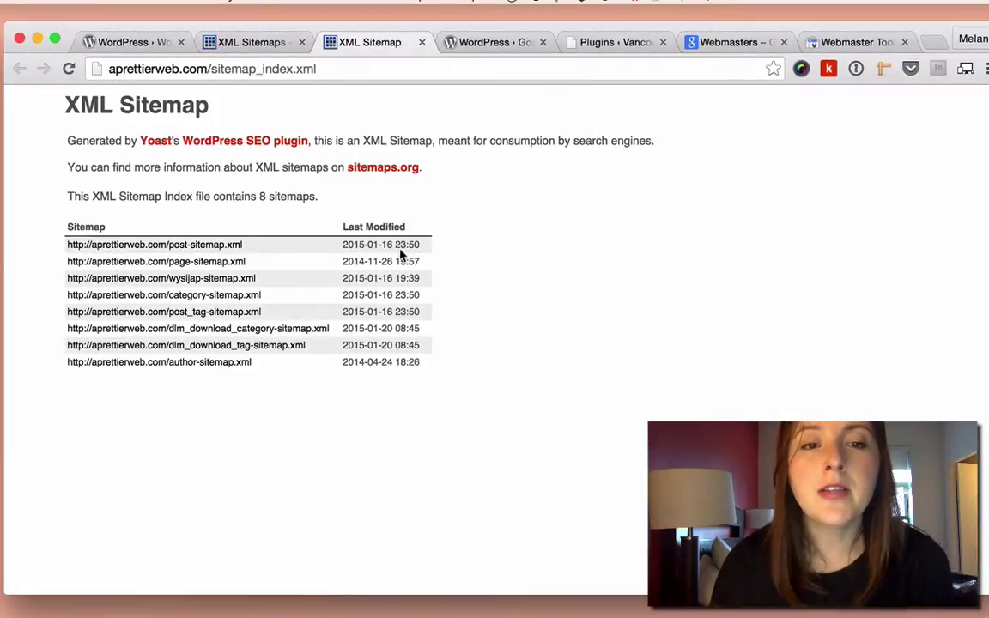
left_click(194, 261)
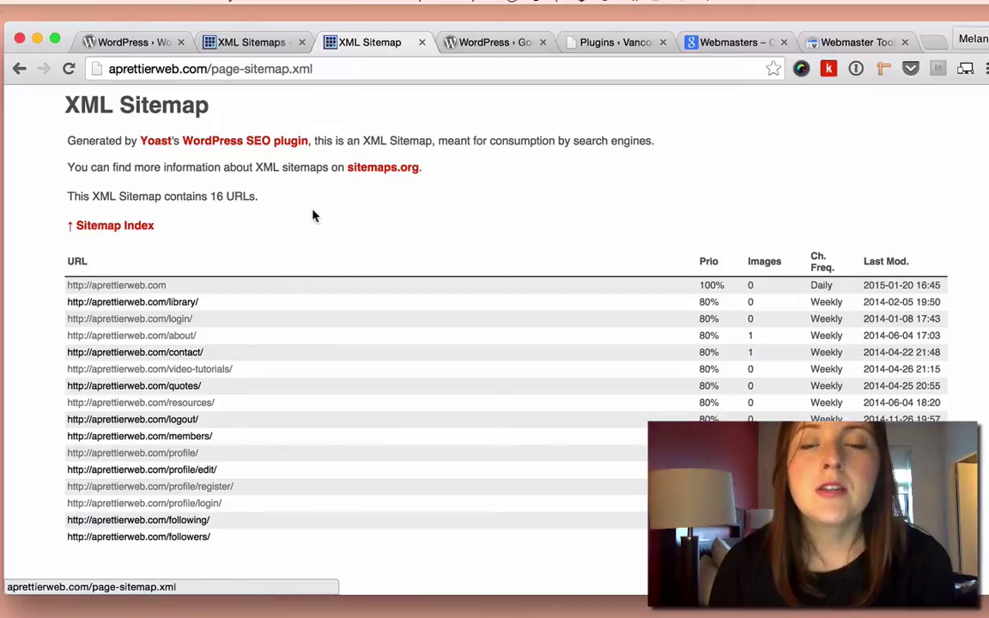
left_click(725, 42)
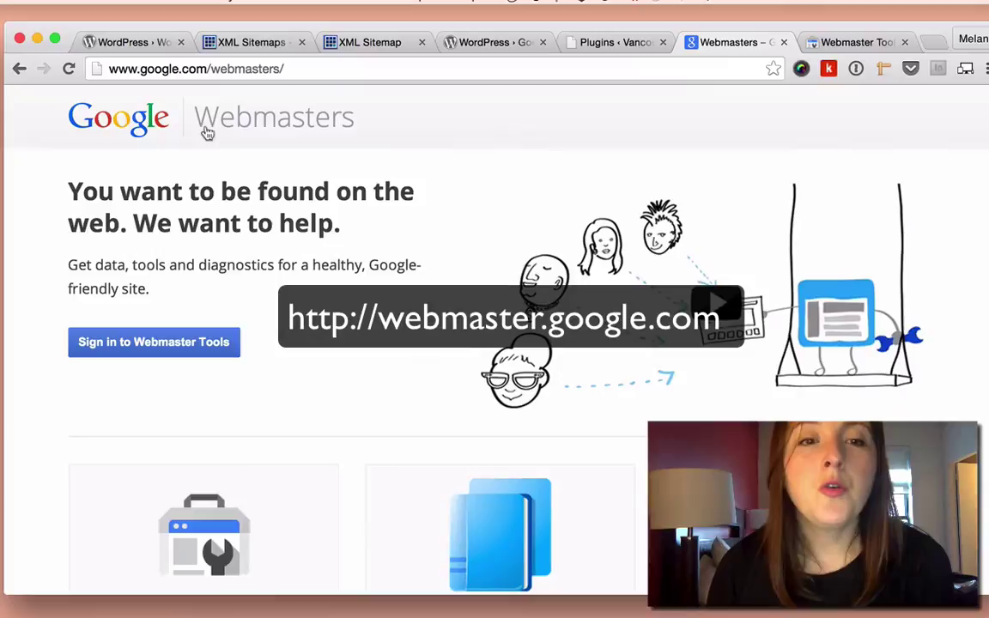
Open vancouverbars.net's empty Sitemaps report in Webmaster Tools and preview the Add/Test Sitemap form without submitting.
left_click(850, 42)
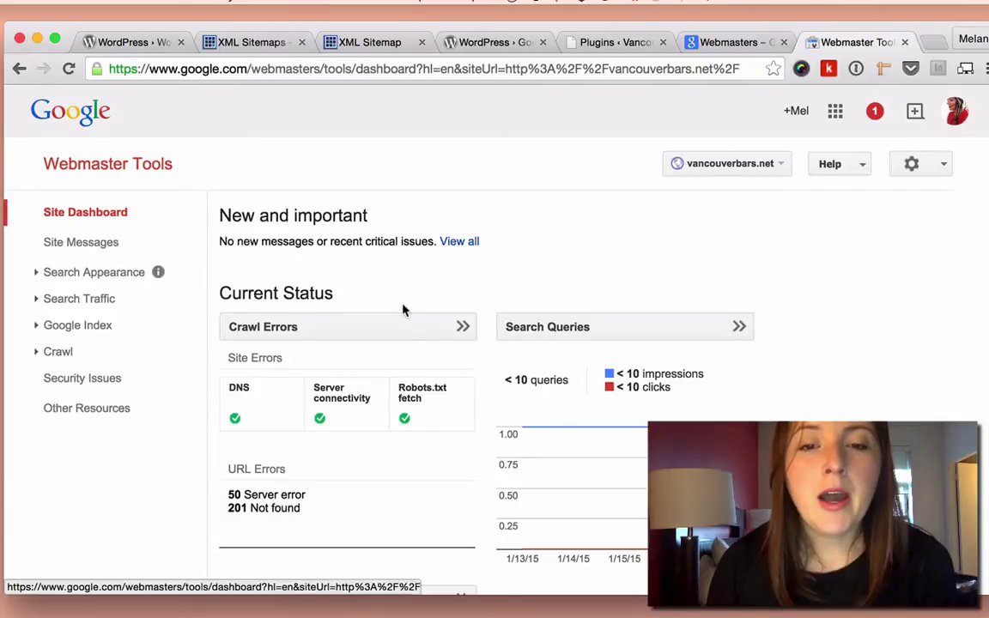
scroll(404, 309, "down", 3)
scroll(404, 309, "down", 2)
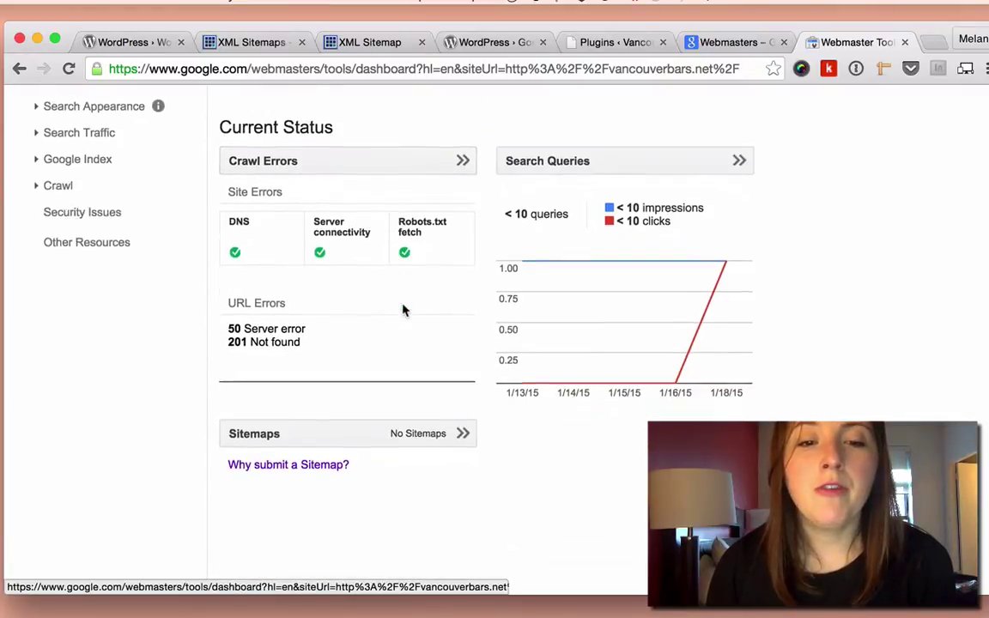
scroll(214, 425, "up", 4)
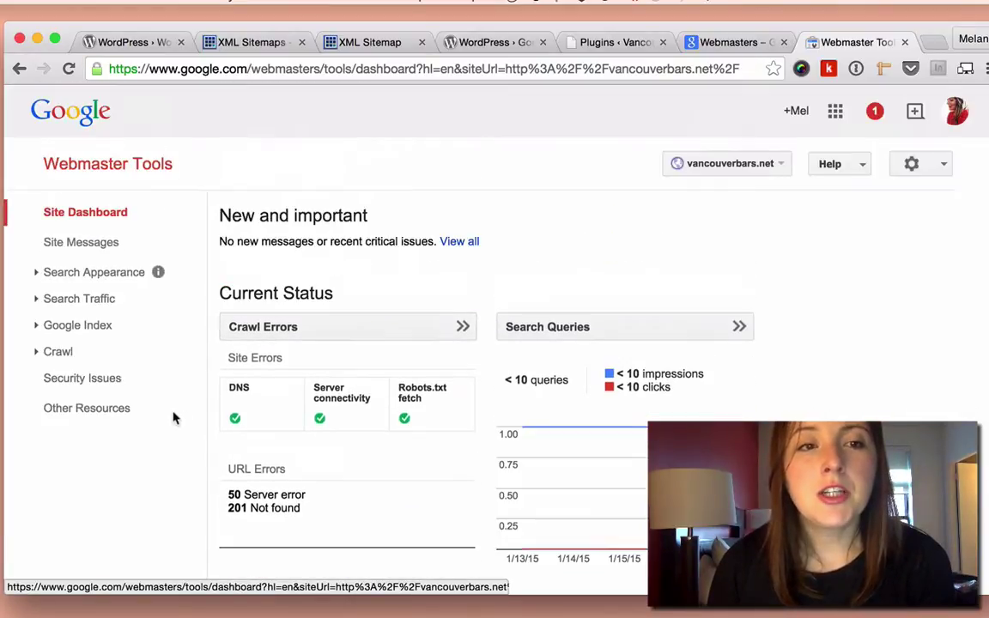
scroll(97, 203, "down", 2)
scroll(228, 433, "down", 2)
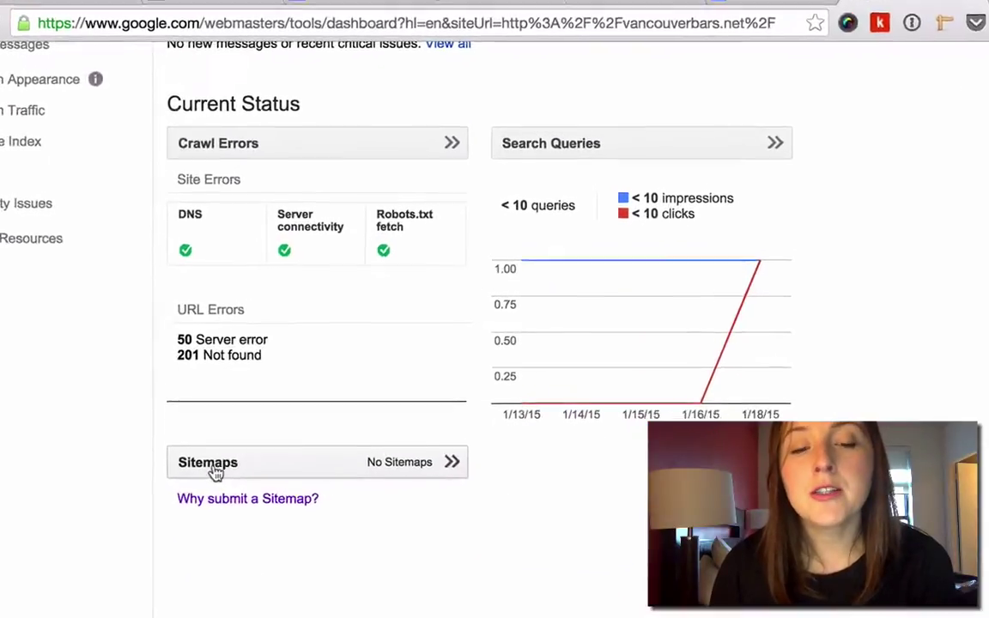
left_click(408, 468)
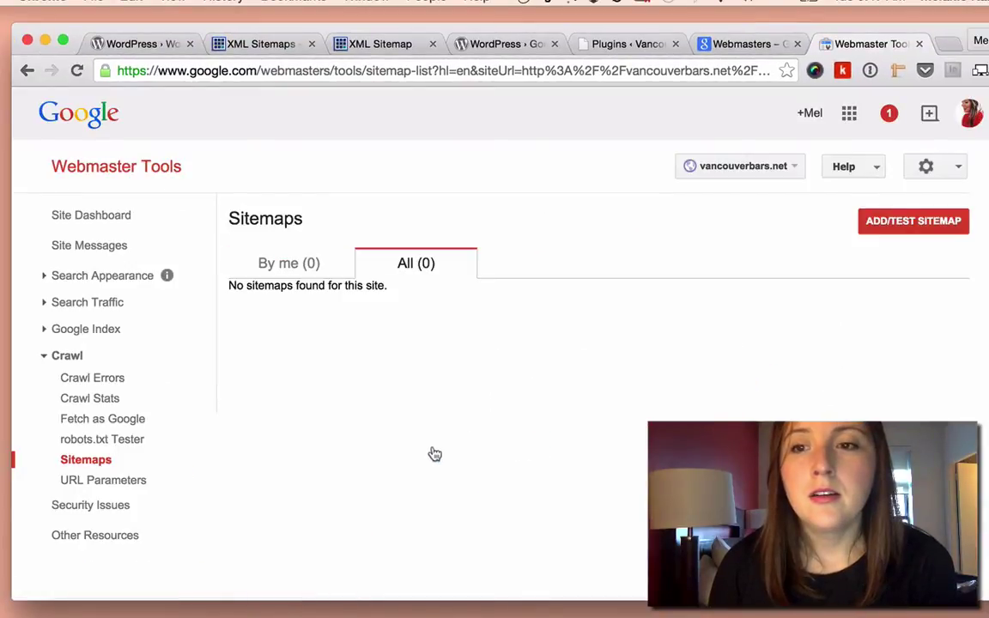
left_click(920, 225)
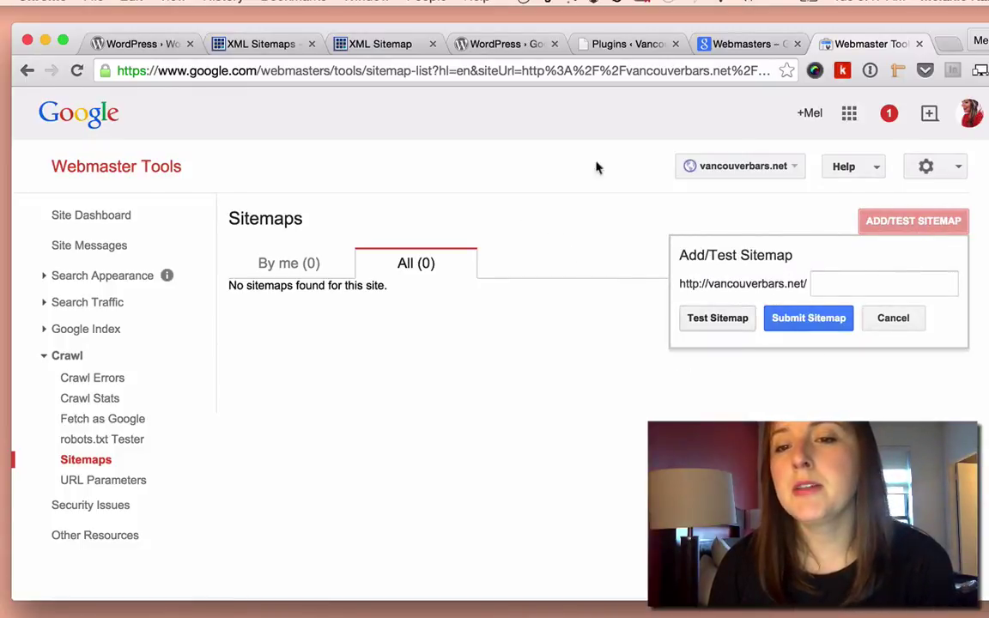
left_click(909, 317)
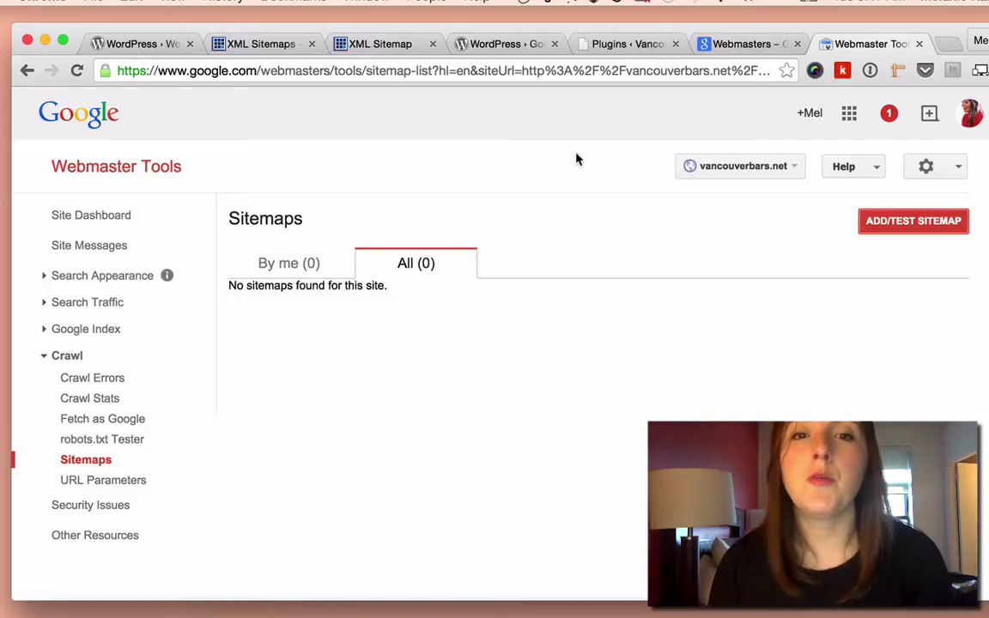
Read the Description on WordPress.org's Google XML Sitemaps plugin page, version 4.0.8.
left_click(494, 44)
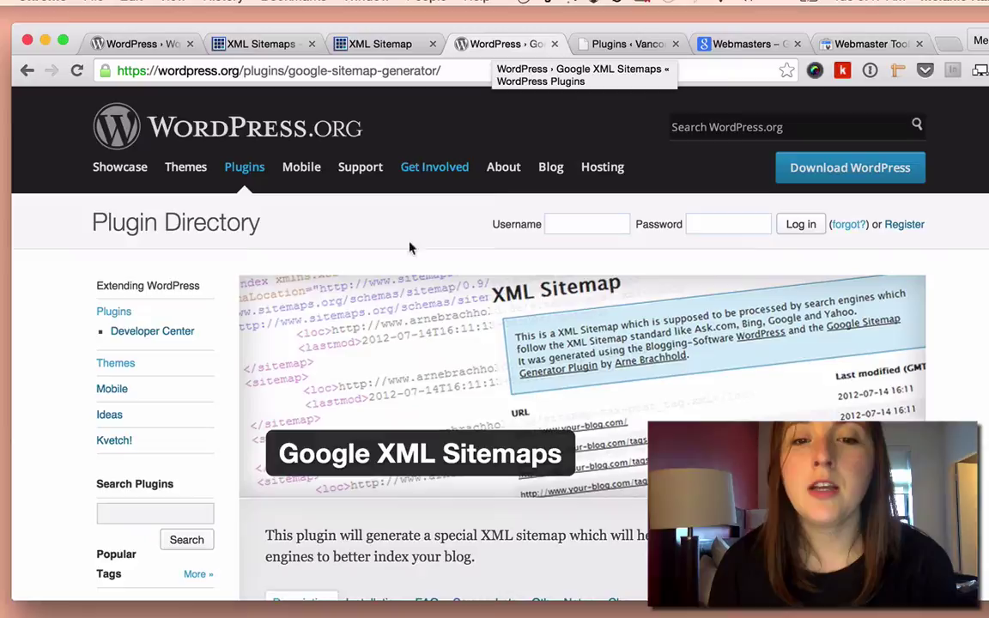
scroll(400, 263, "down", 1)
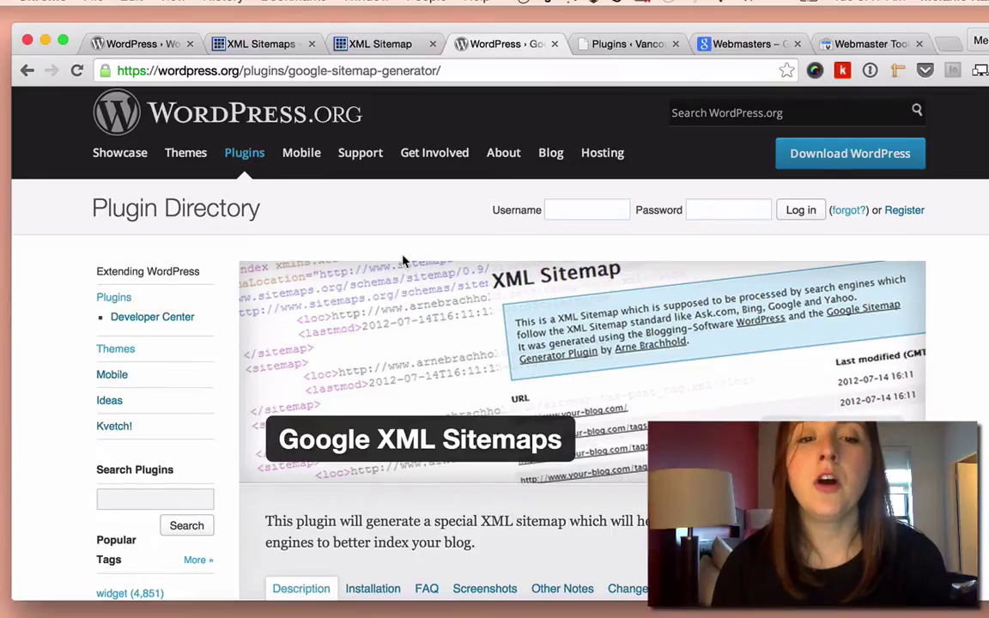
scroll(403, 260, "down", 4)
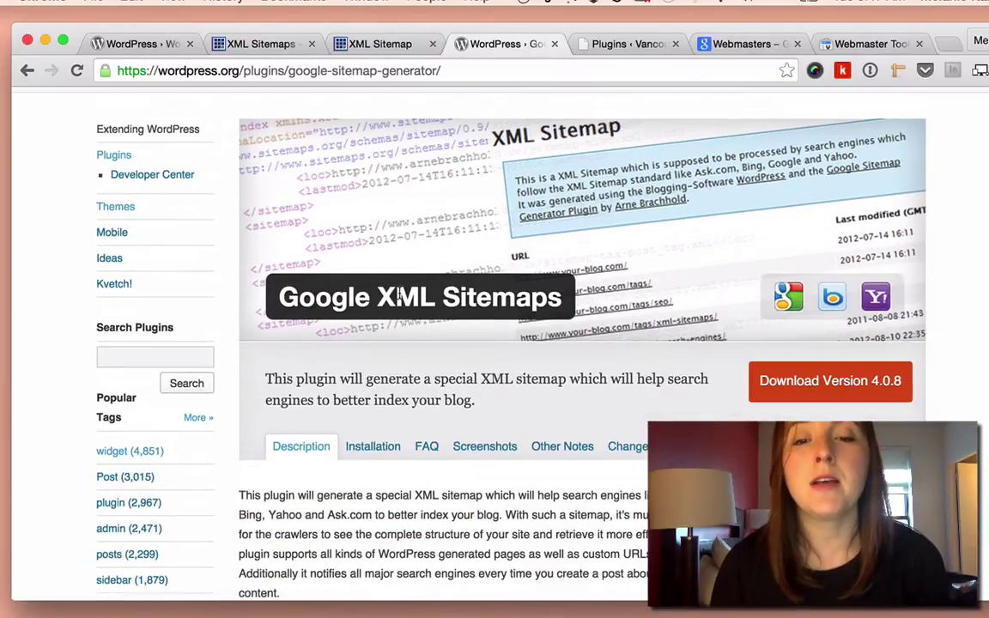
scroll(471, 345, "down", 4)
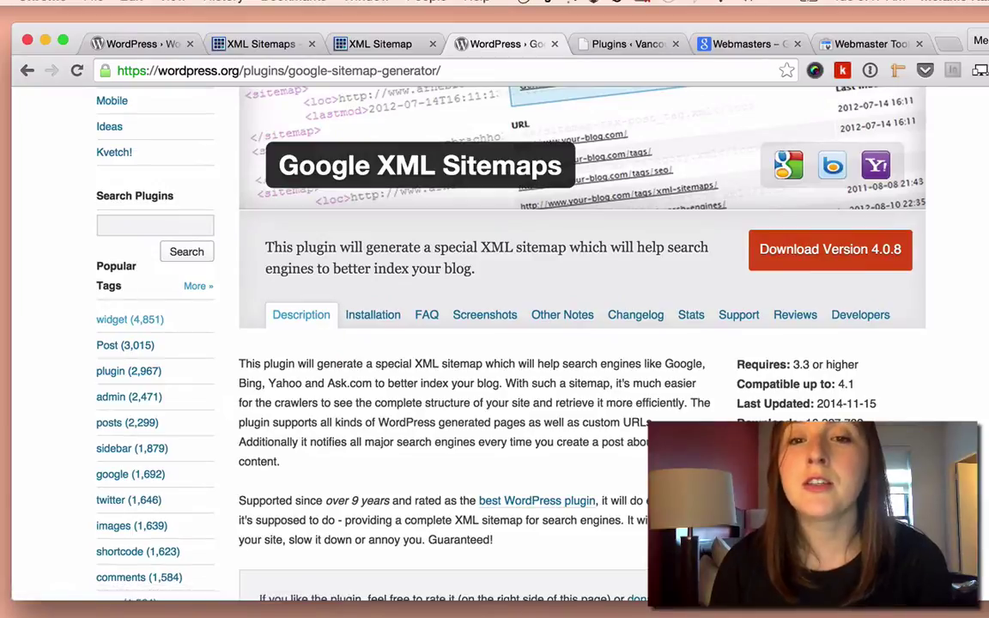
scroll(573, 478, "up", 1)
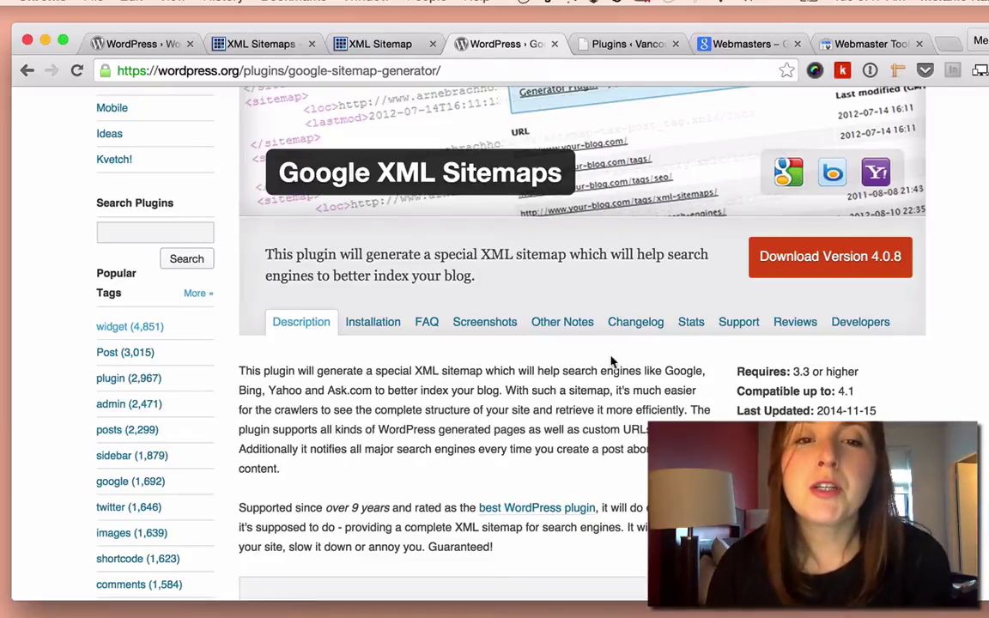
scroll(404, 249, "up", 1)
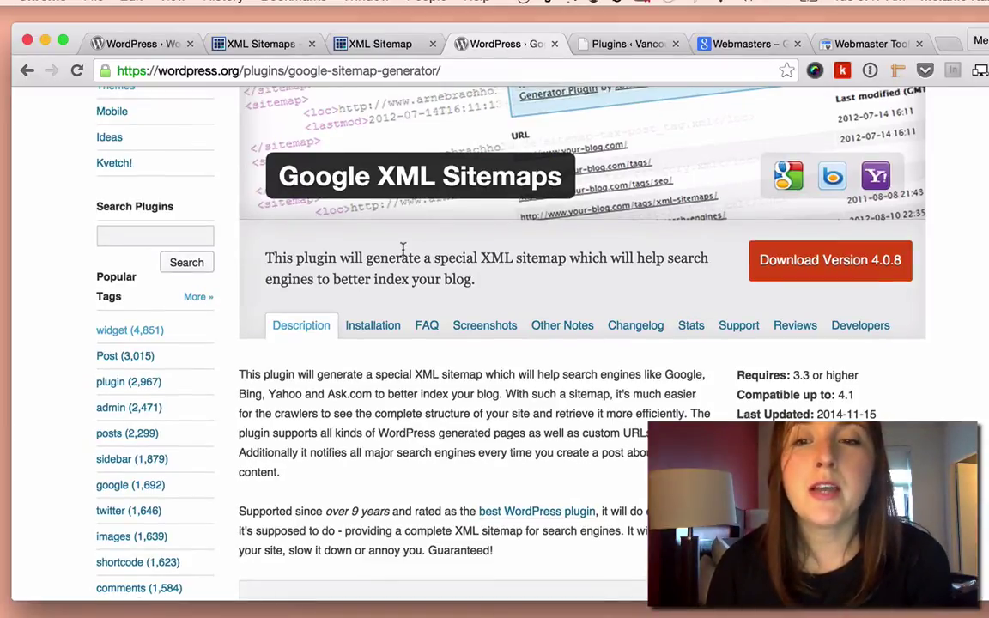
Show Google XML Sitemaps 4.0.8 active in the Vancouver Bars Installed Plugins list.
left_click(629, 43)
scroll(407, 461, "down", 1)
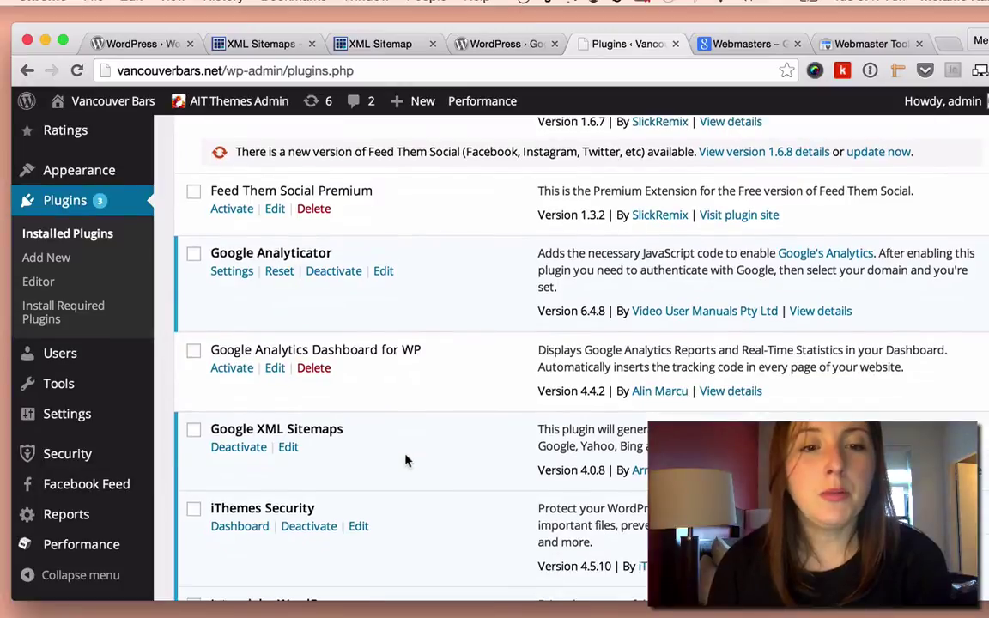
scroll(407, 461, "down", 1)
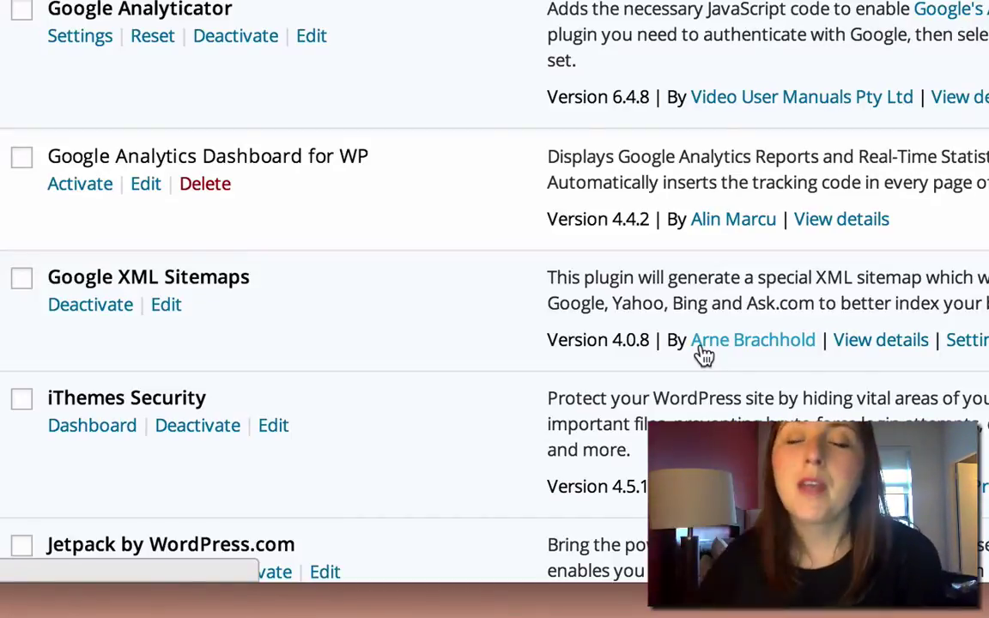
mouse_move(0, 311)
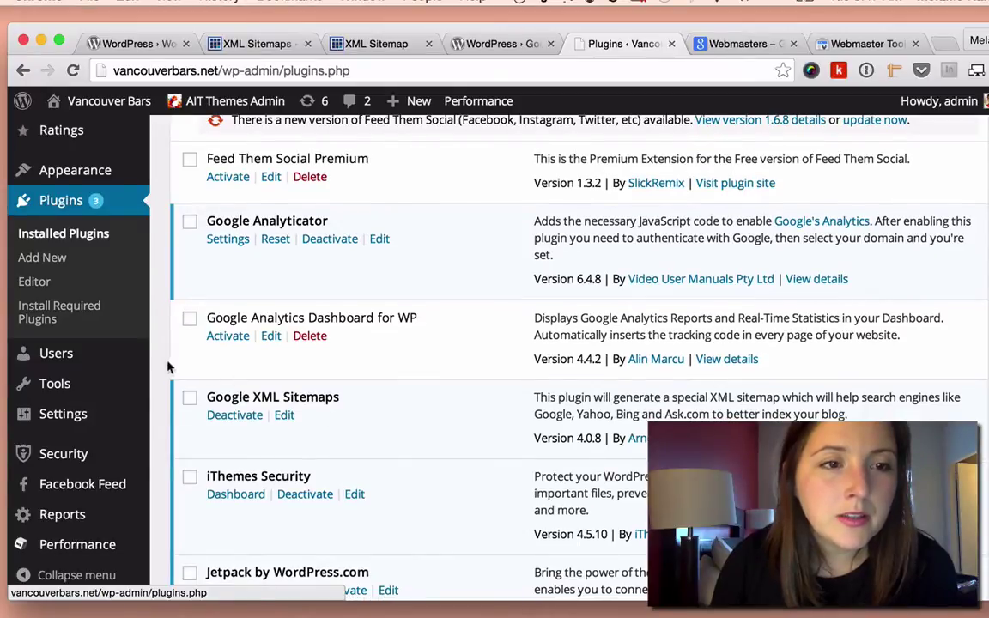
Open the XML-Sitemap settings page from the Settings menu.
mouse_move(150, 368)
mouse_move(93, 389)
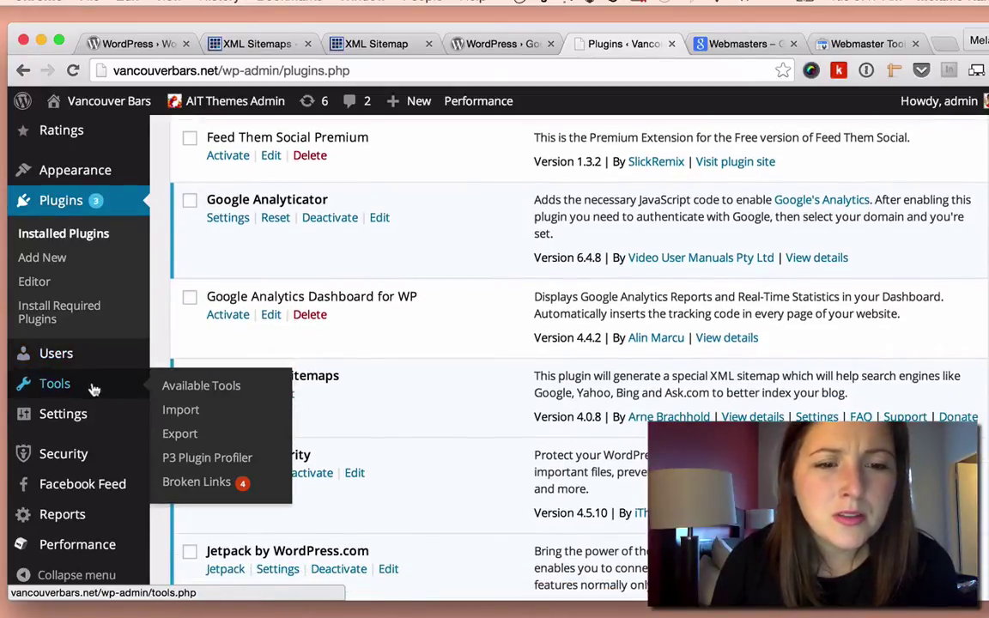
mouse_move(76, 426)
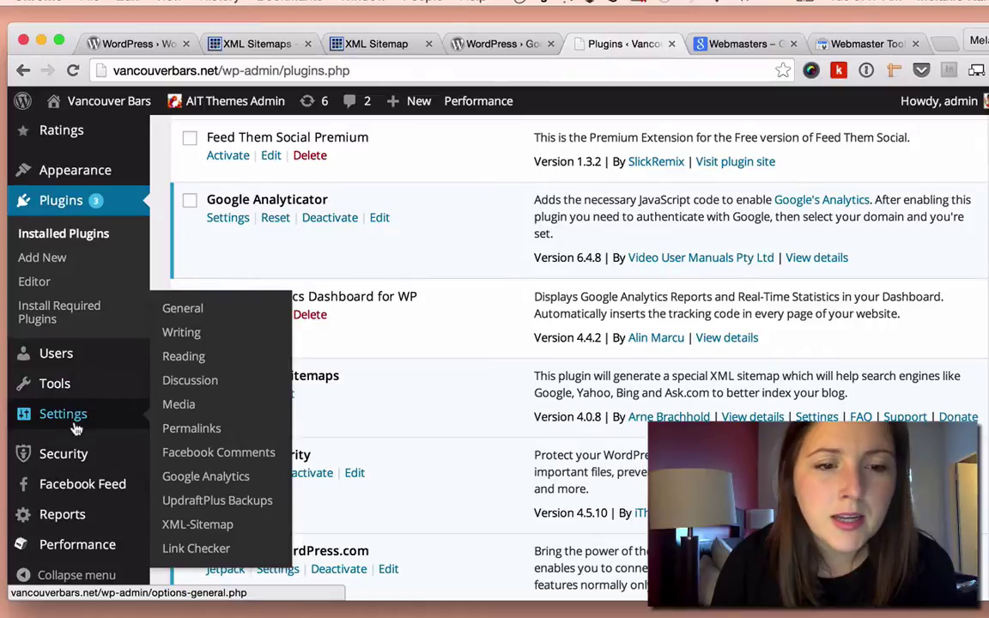
left_click(210, 533)
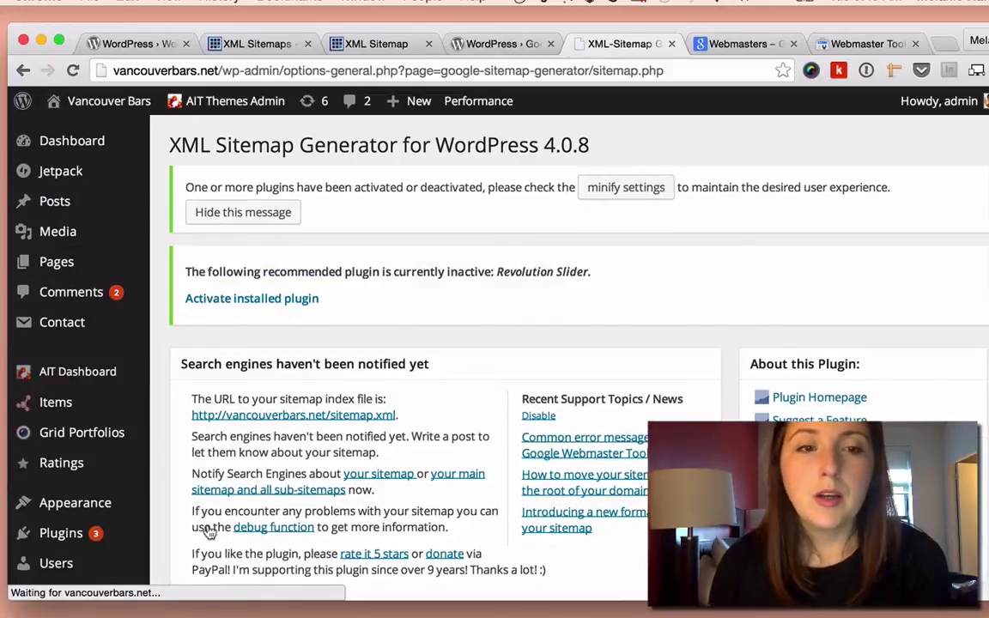
Review the Basic Options, Sitemap Content, Change frequencies and Priorities sections.
scroll(501, 403, "down", 10)
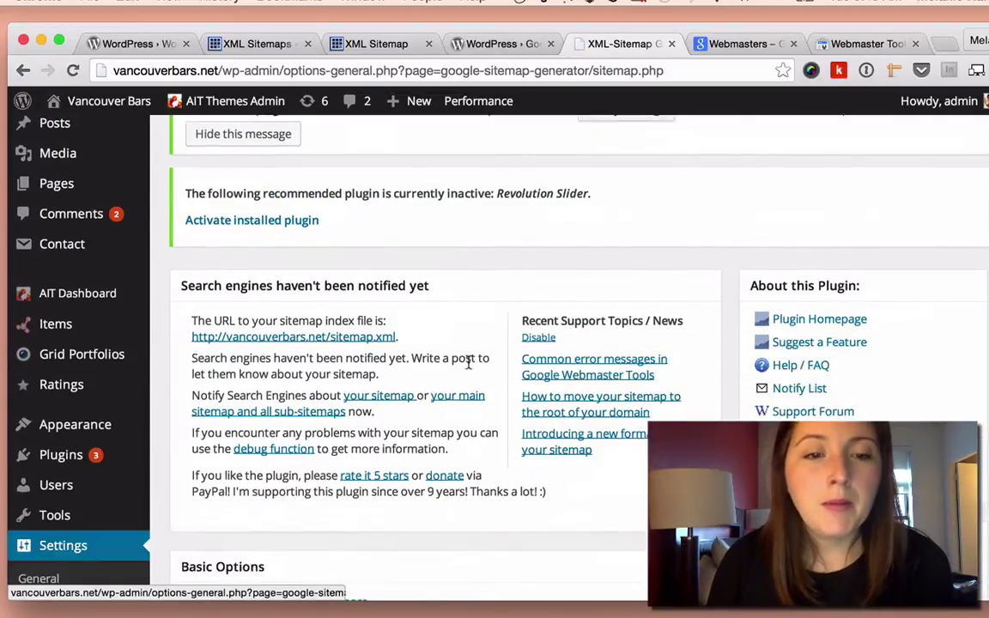
scroll(522, 388, "down", 12)
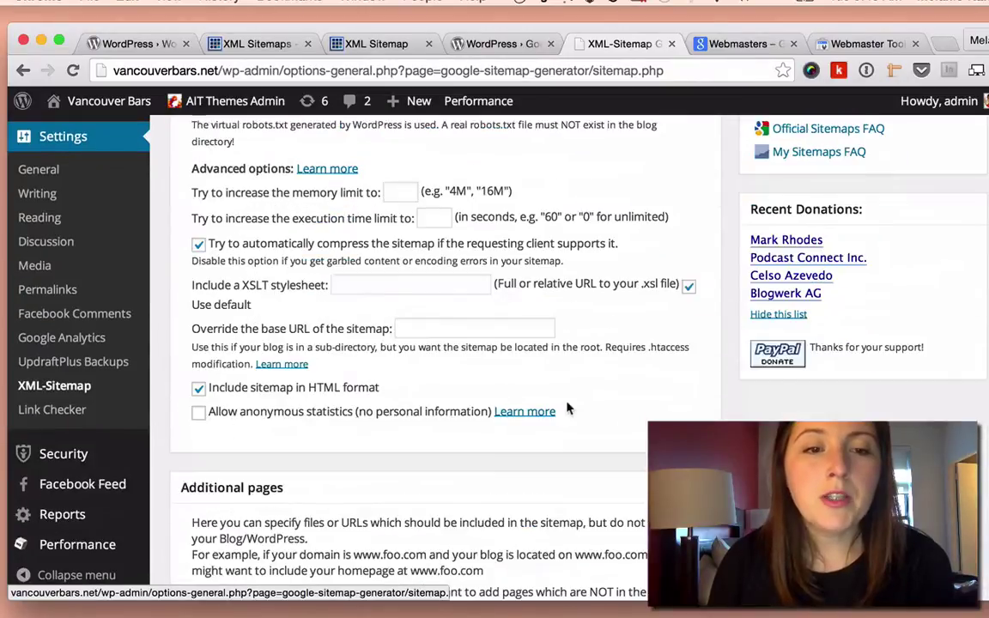
scroll(566, 408, "down", 10)
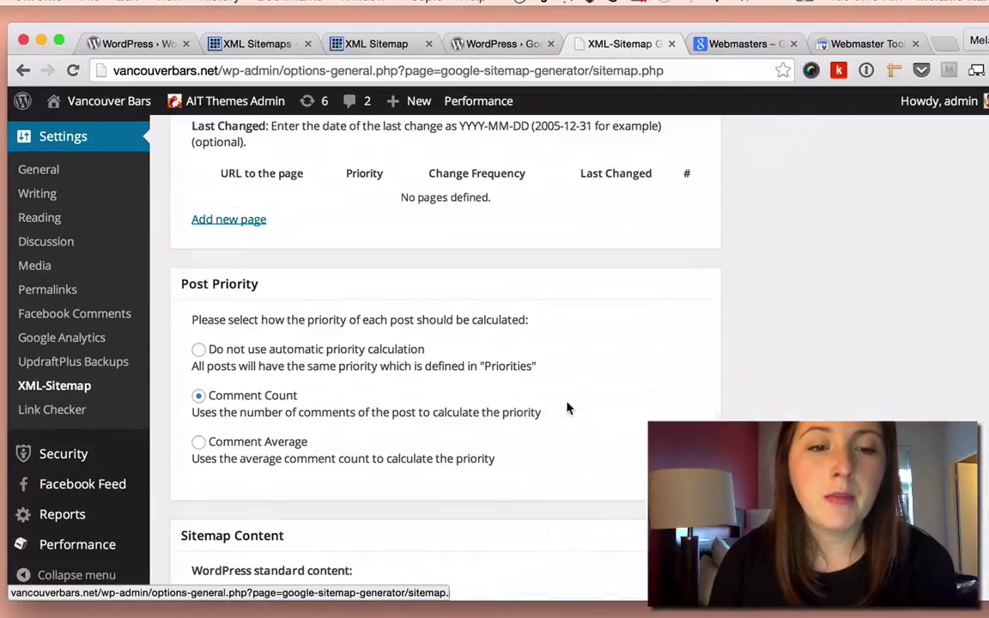
scroll(567, 408, "down", 16)
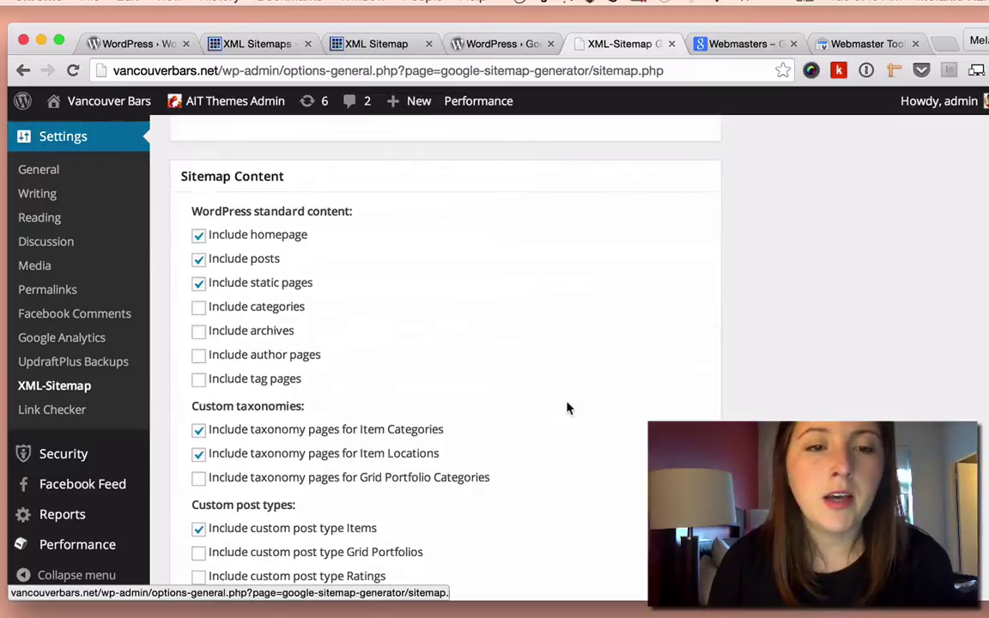
scroll(566, 407, "down", 18)
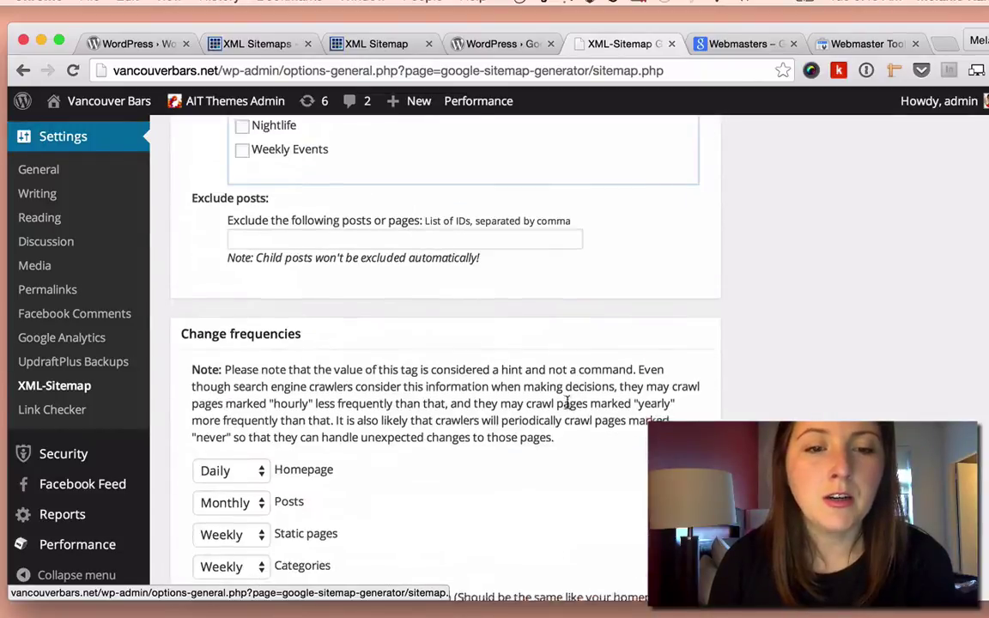
scroll(567, 408, "up", 2)
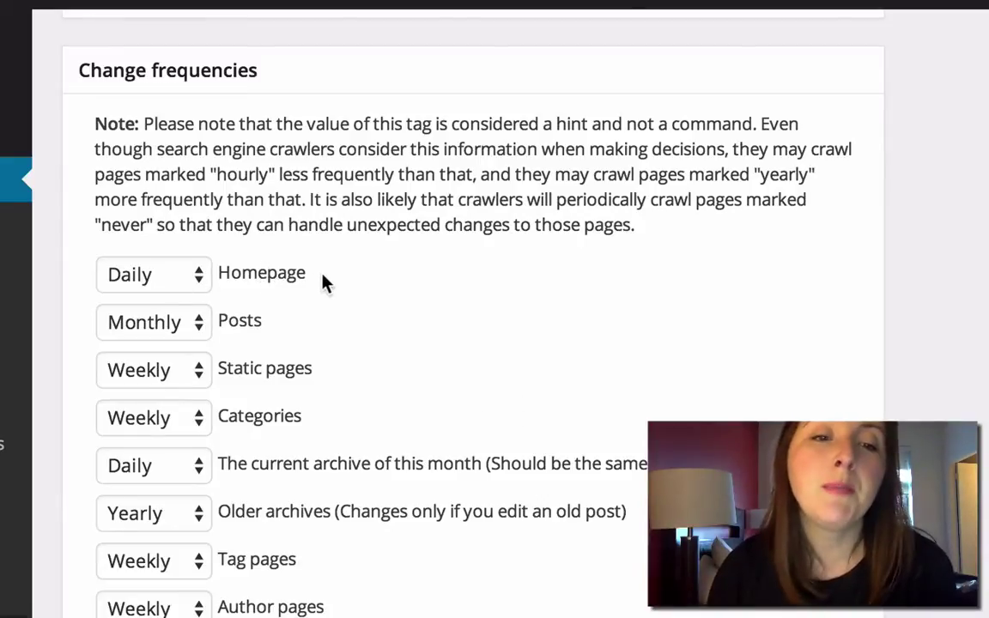
scroll(405, 410, "down", 6)
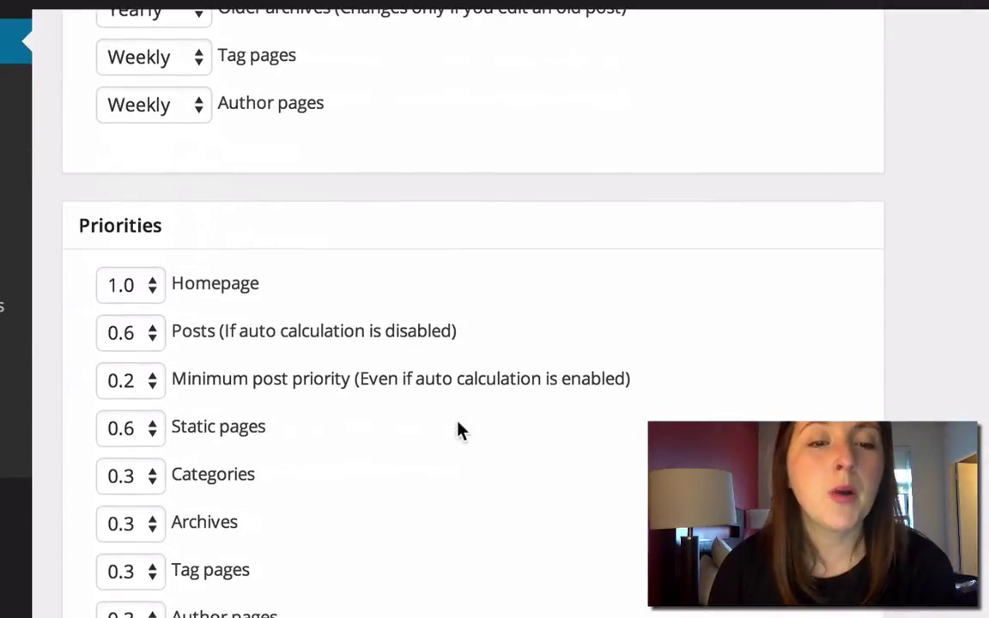
scroll(459, 430, "up", 4)
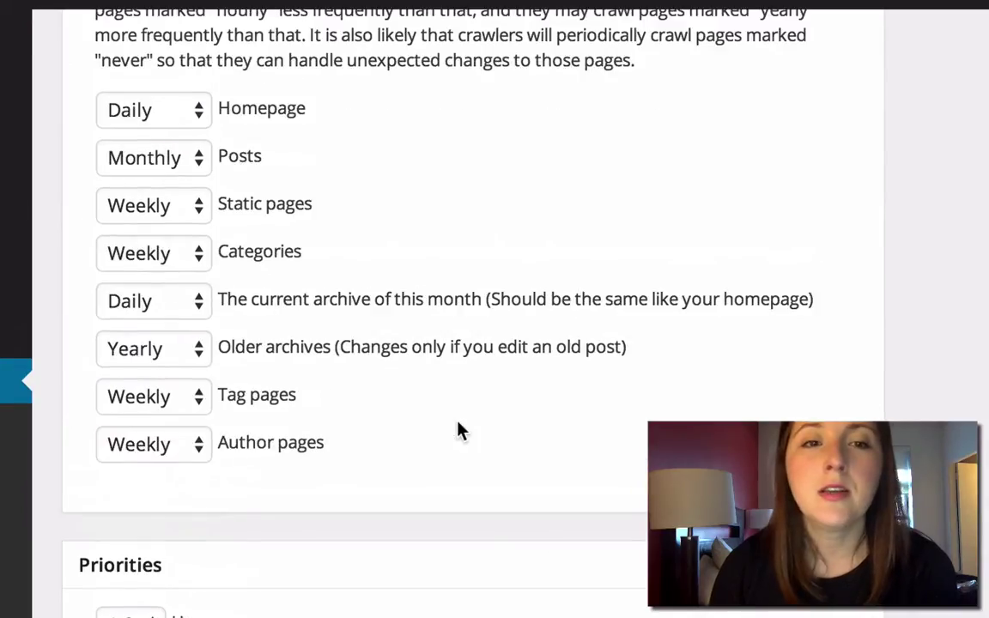
scroll(459, 429, "down", 1)
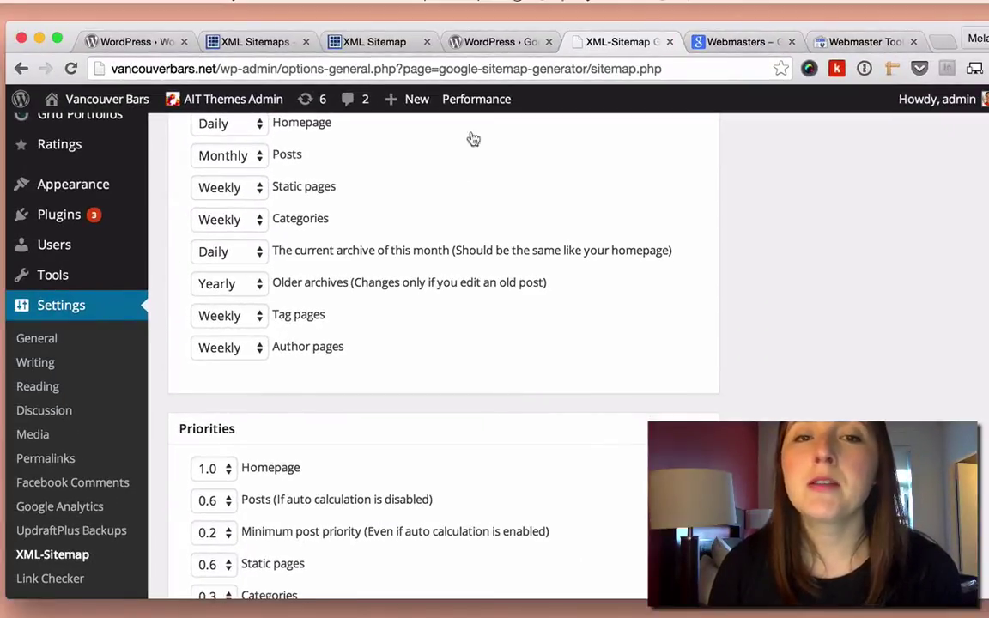
scroll(473, 139, "up", 15)
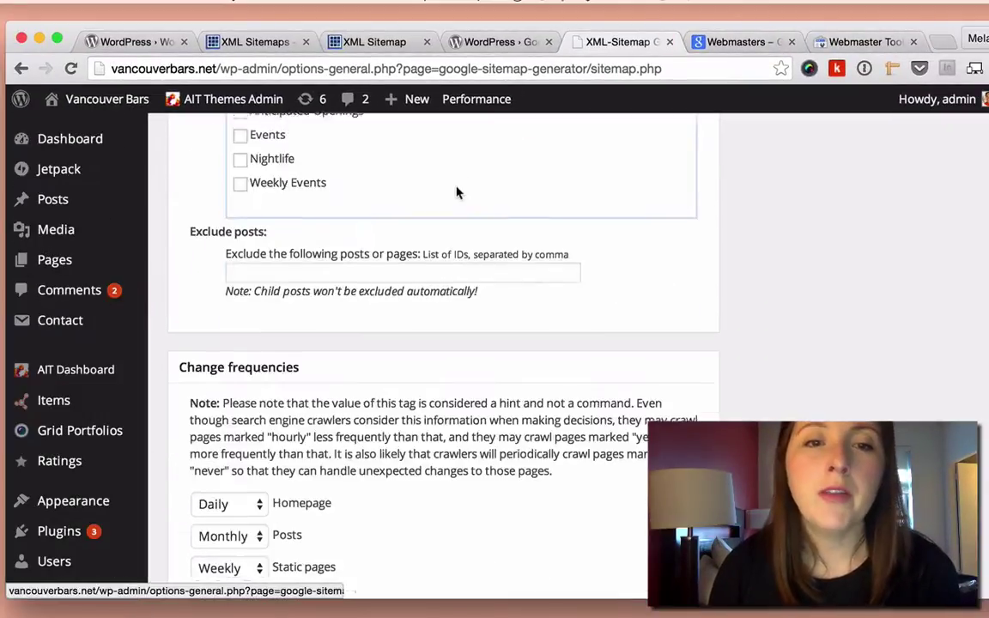
scroll(443, 244, "down", 5)
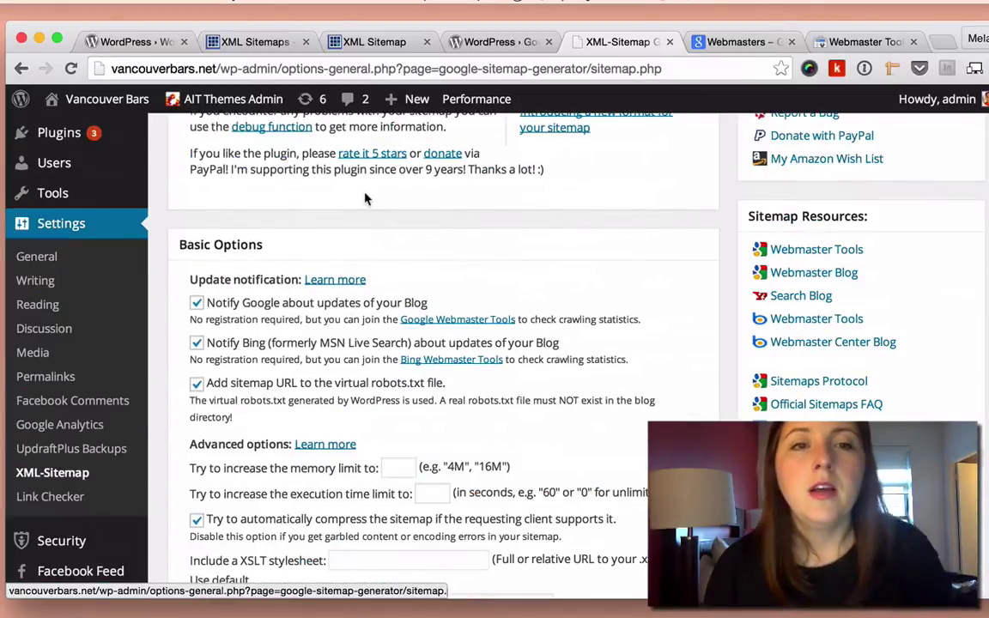
Open the live site in a new tab and load its /sitemap.xml index.
mouse_move(87, 101)
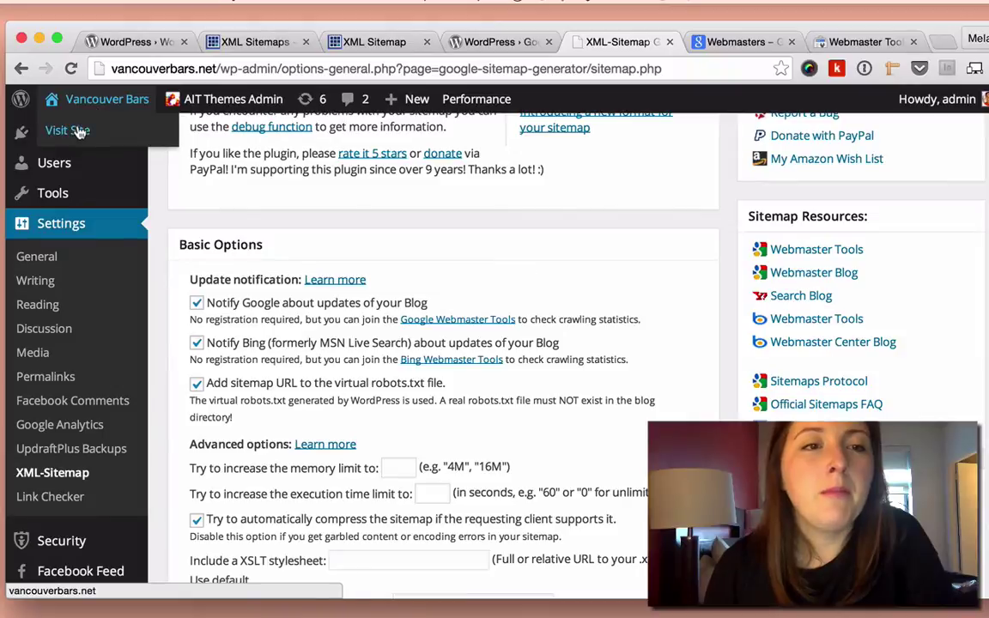
right_click(77, 130)
left_click(94, 133)
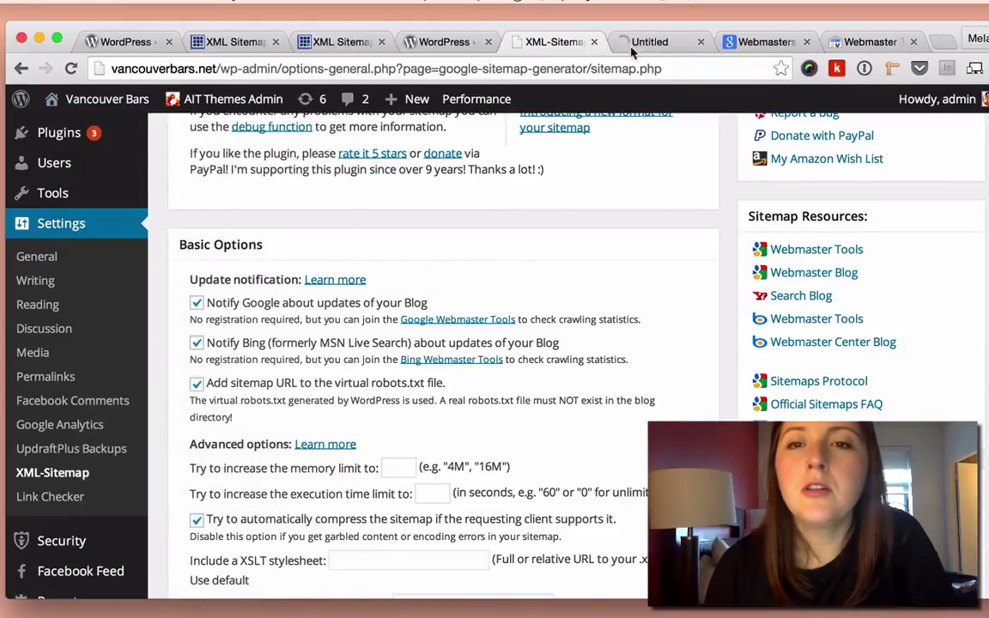
left_click(632, 45)
left_click(290, 70)
key("Right")
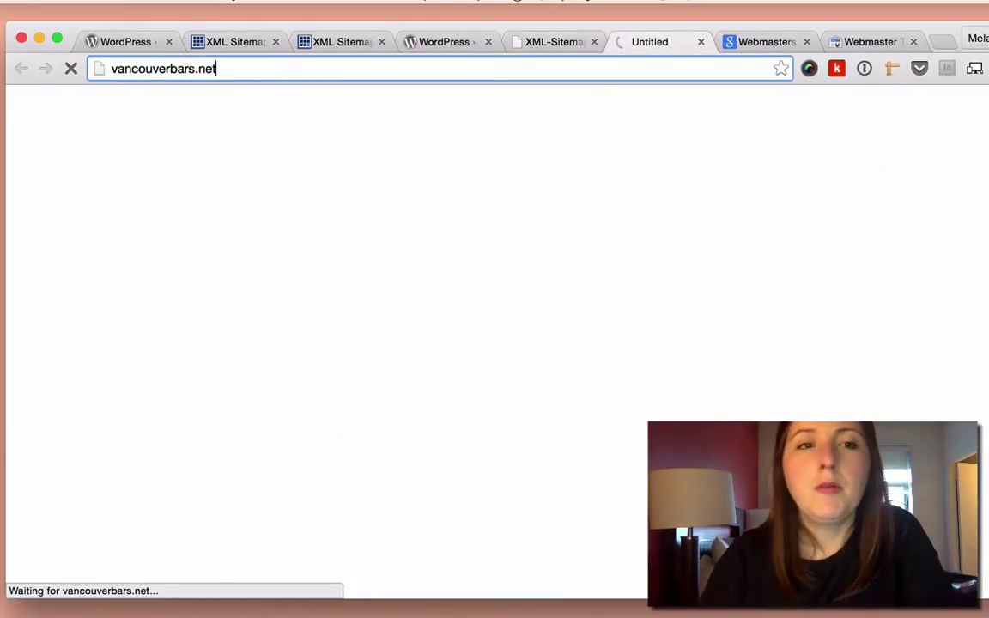
type("/sitemap.xml")
key("Return")
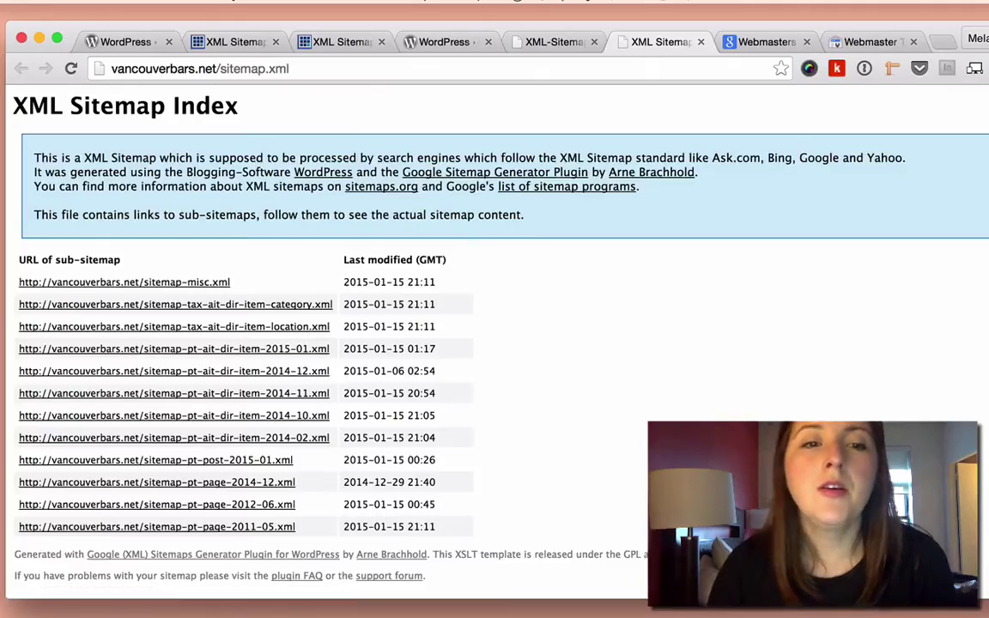
Copy the sitemap.xml page address.
left_click(292, 70)
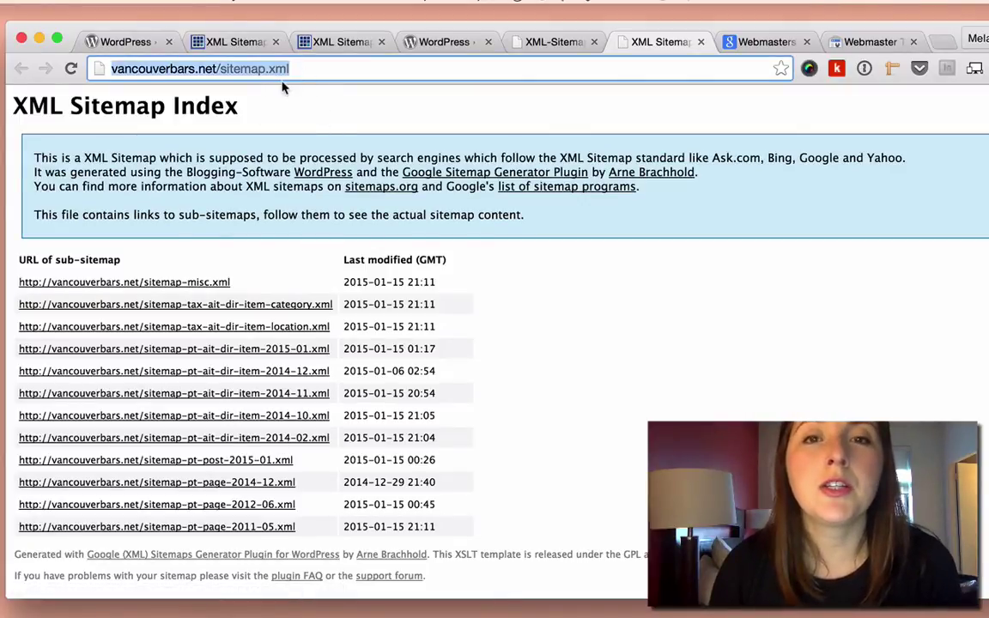
right_click(238, 68)
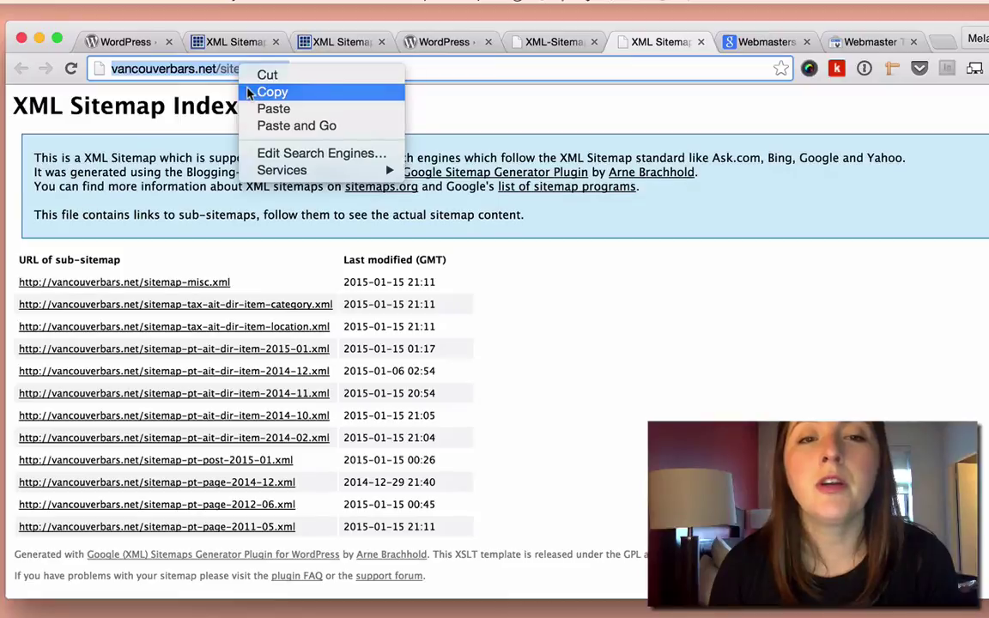
left_click(248, 92)
Test 'sitemap.xml' in Webmaster Tools and view the result: sitemap index, 12 children, no errors.
left_click(832, 43)
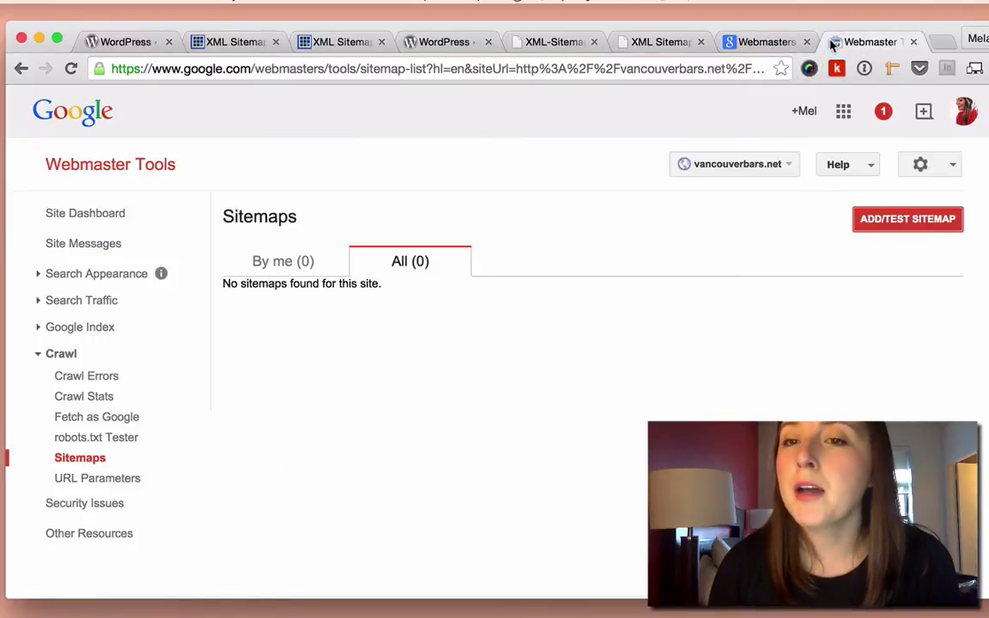
left_click(893, 221)
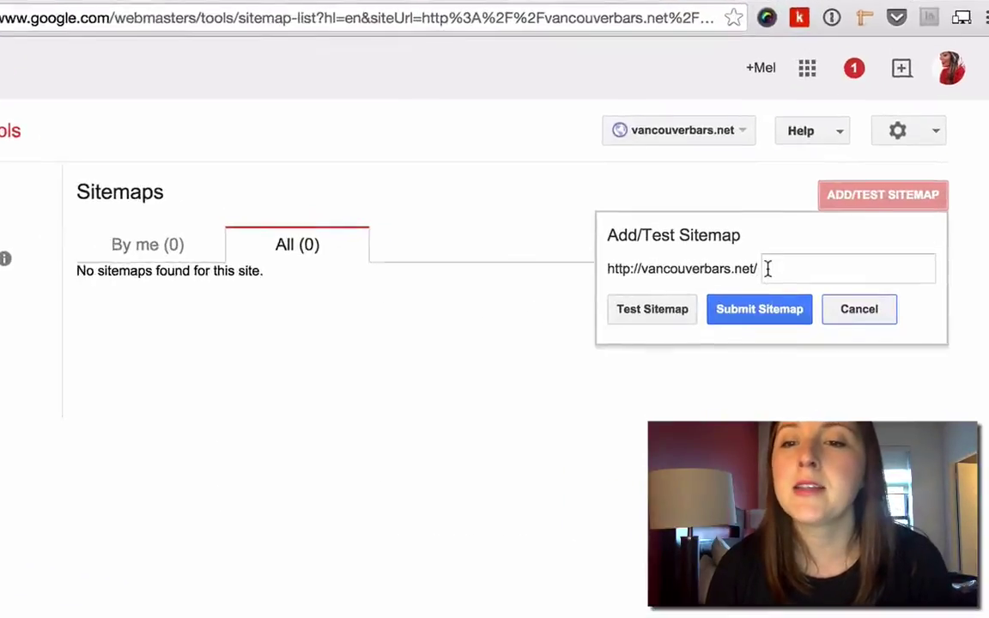
left_click(810, 281)
type("si")
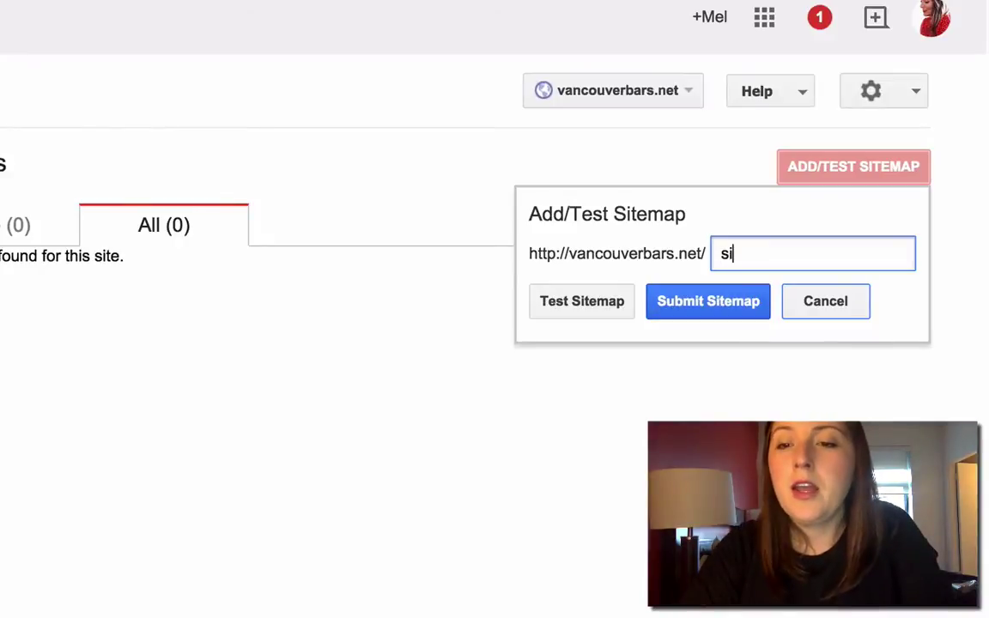
type("temap.xml")
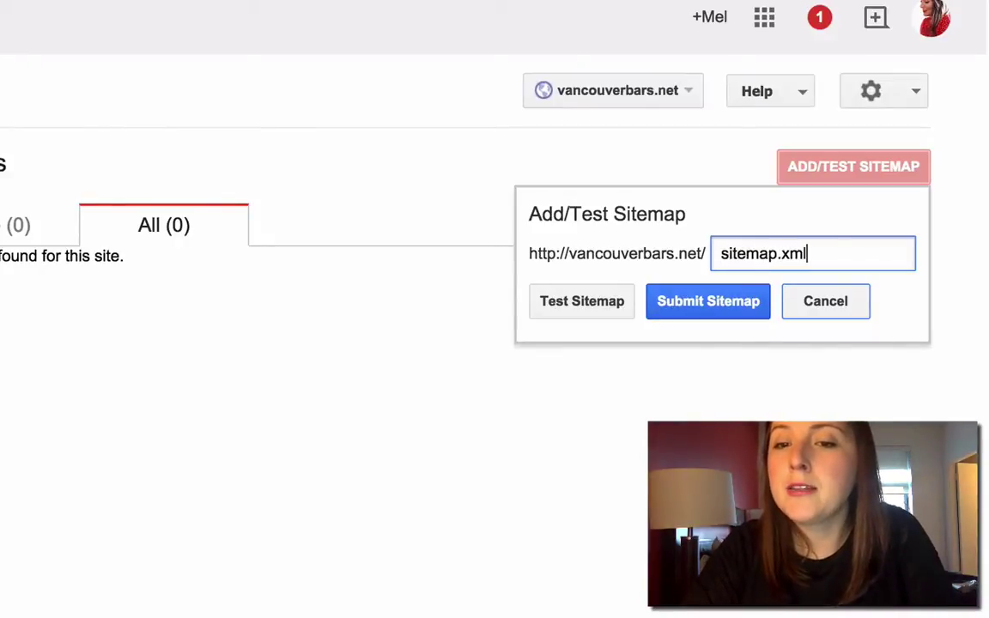
left_click(579, 305)
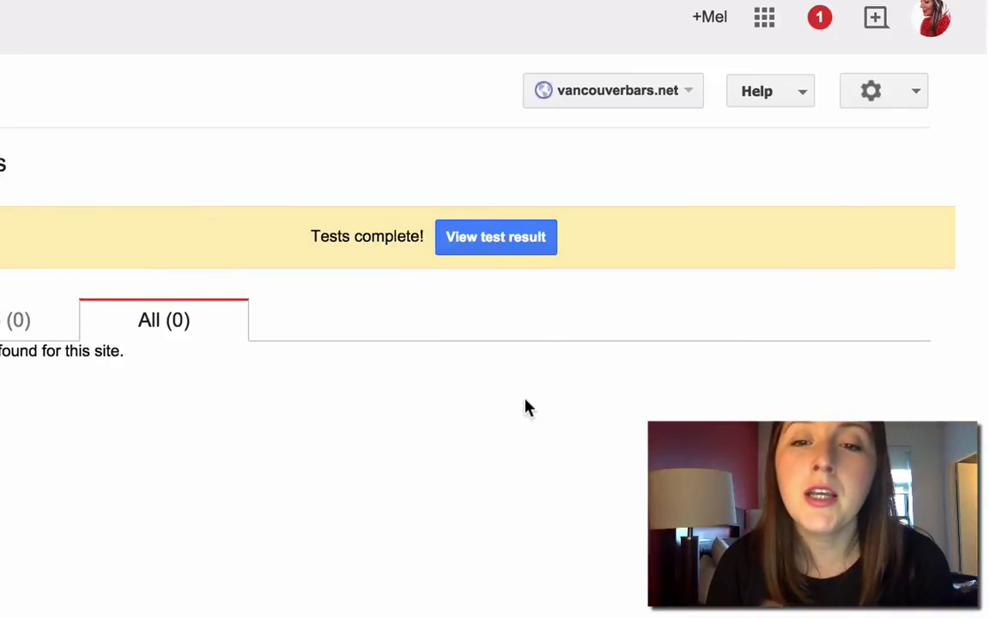
left_click(495, 247)
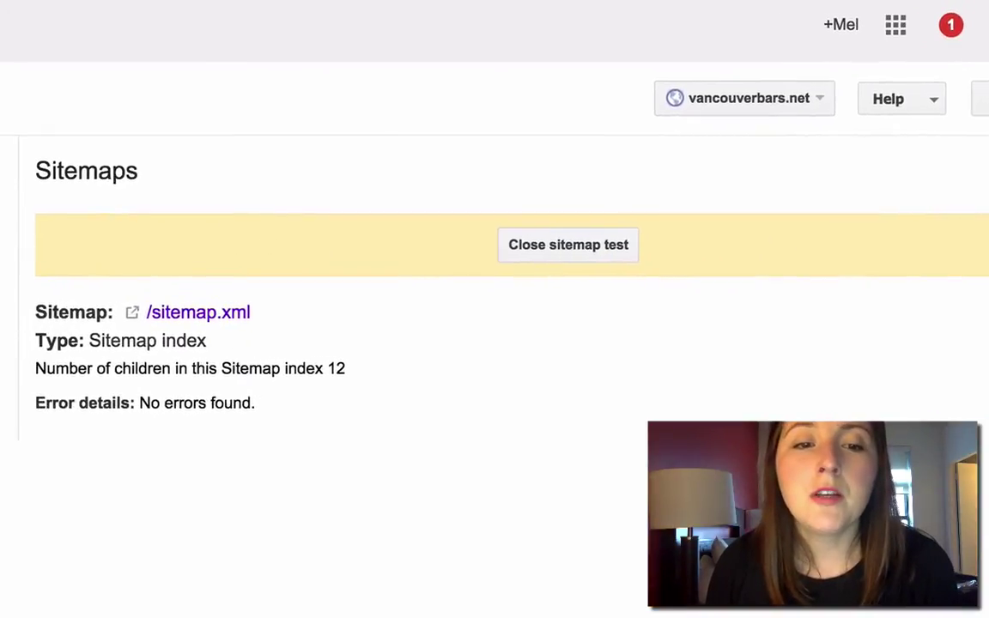